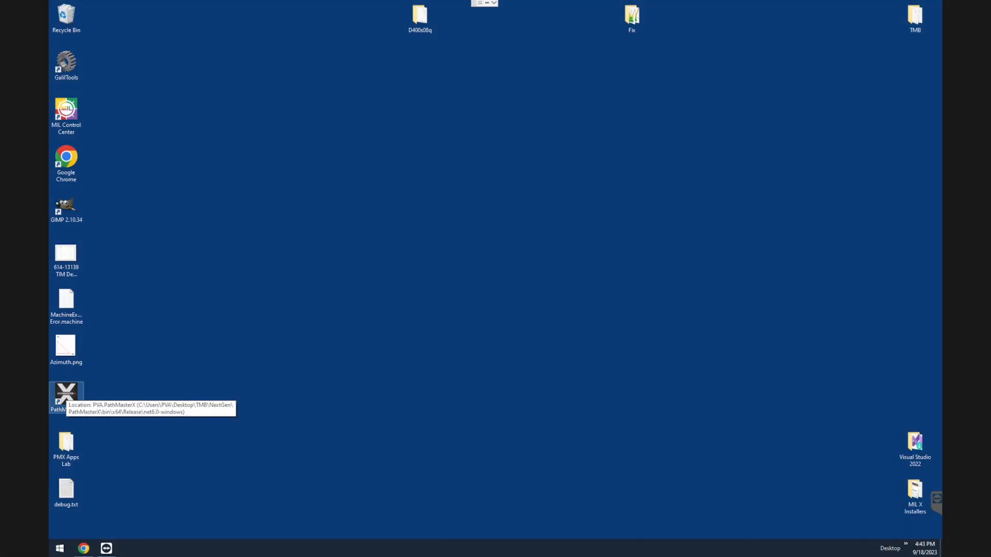
Step: Start PathMaster X, log in as the Default User with the account PIN, and acknowledge the safety check
double_click(66, 395)
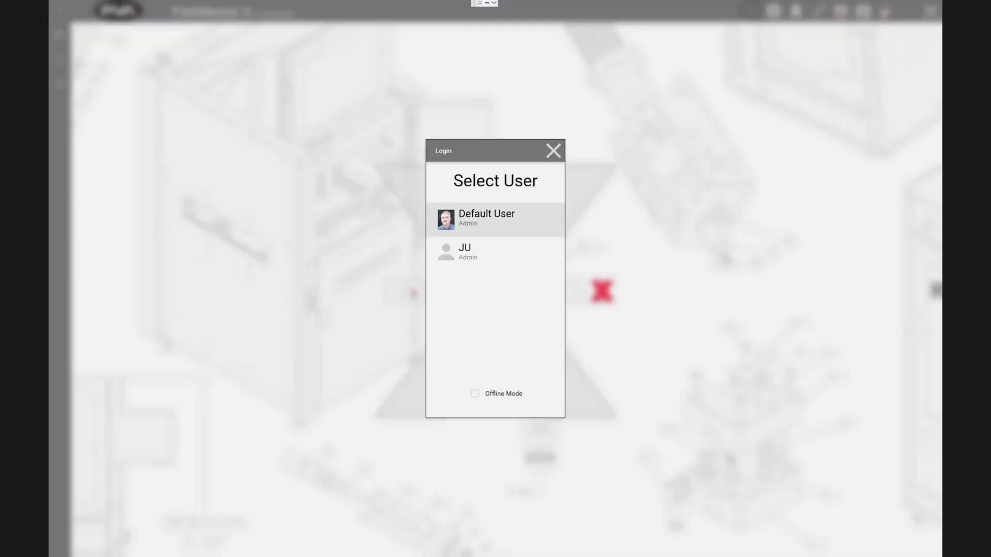
left_click(495, 219)
left_click(495, 357)
left_click(496, 357)
left_click(496, 357)
left_click(495, 357)
left_click(532, 362)
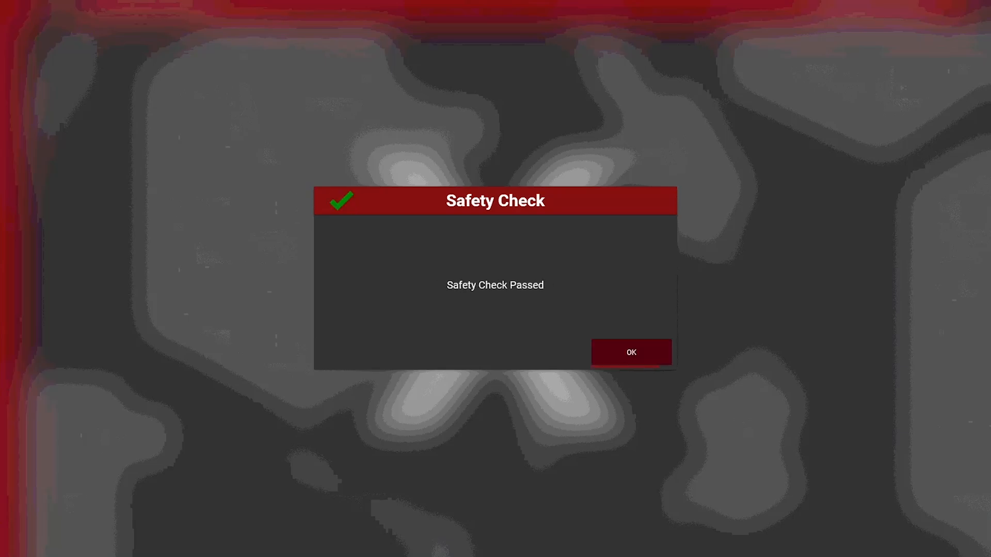
left_click(622, 351)
left_click(621, 351)
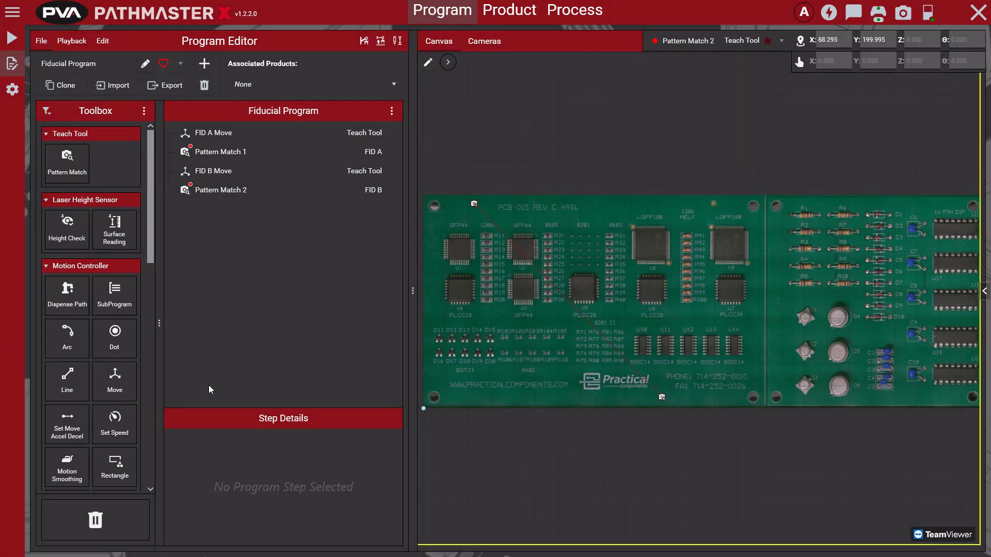
Step: Mark Dispense Path, Arc, Line, Dot, Move and Motion Smoothing as toolbox favorites
mouse_move(153, 243)
left_mouse_down()
mouse_move(163, 475)
mouse_move(152, 232)
left_mouse_up()
left_click(51, 287)
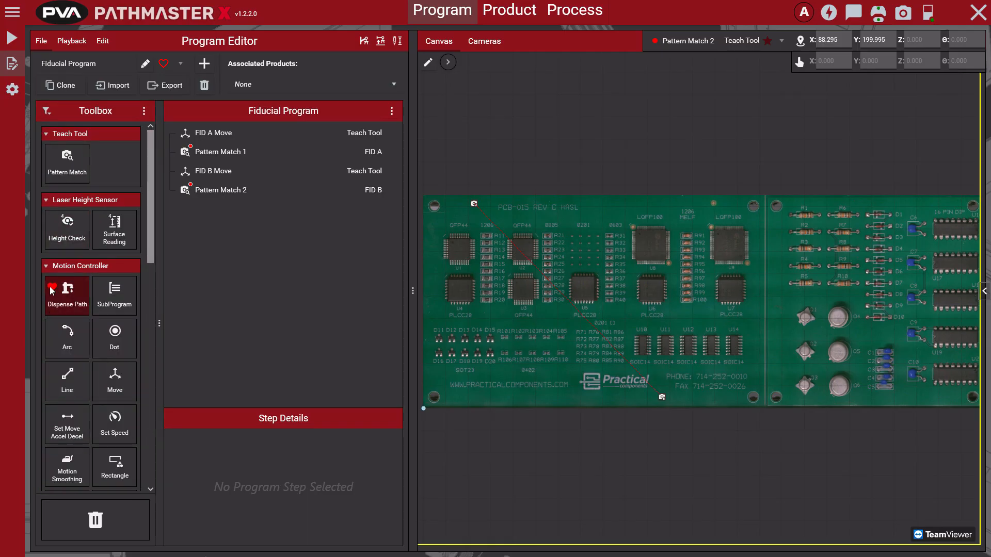
left_click(53, 330)
left_click(53, 372)
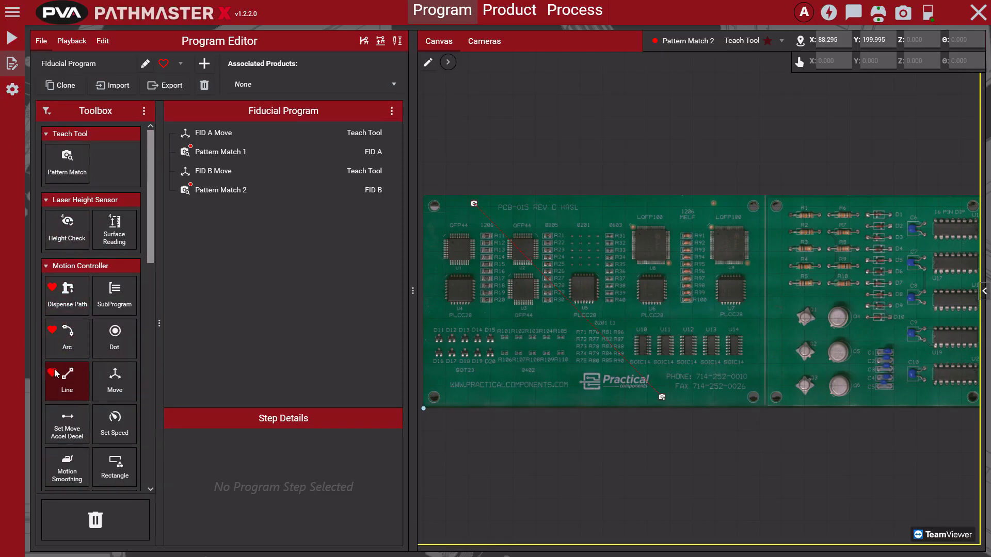
left_click(101, 332)
left_click(52, 459)
Step: Filter the toolbox by the Favorites category
left_click(48, 112)
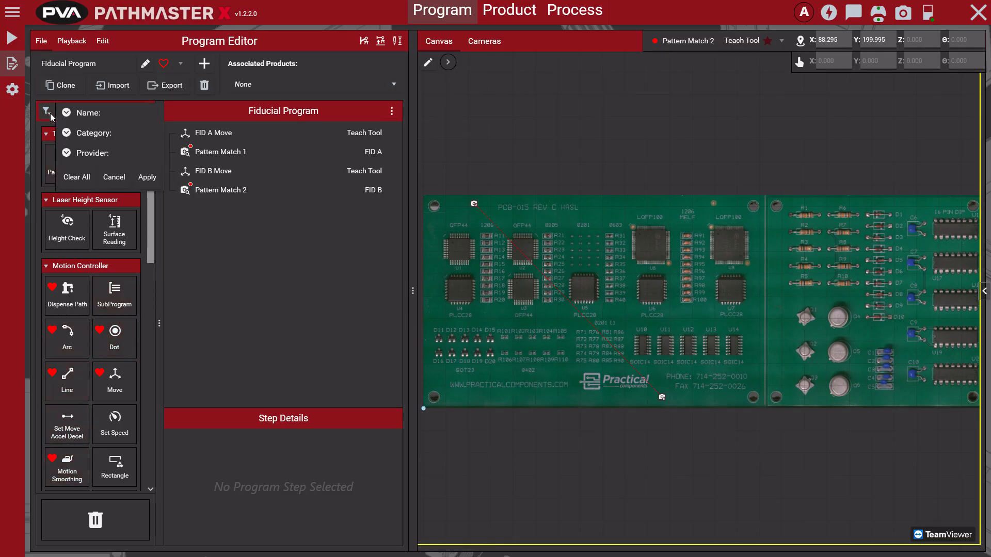
left_click(67, 133)
left_click(100, 160)
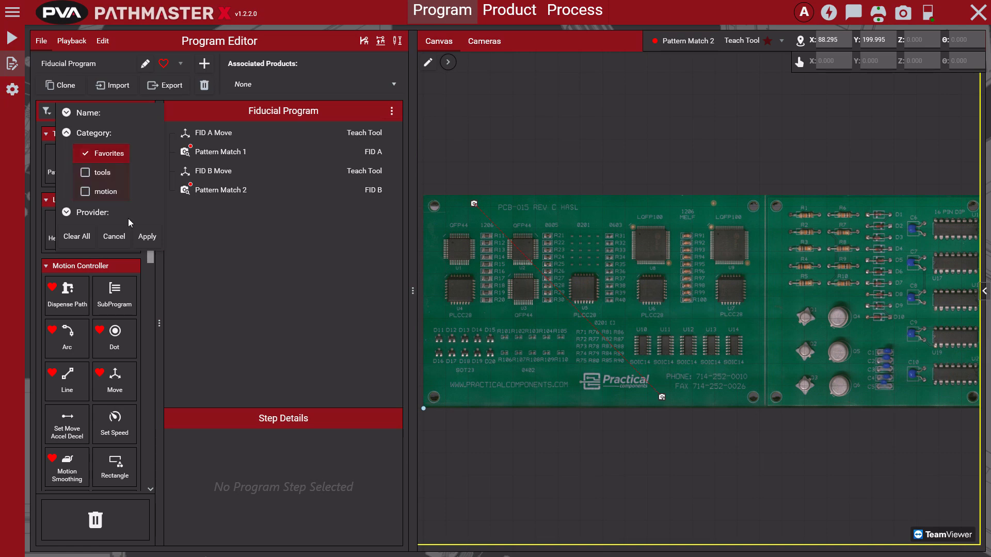
left_click(149, 237)
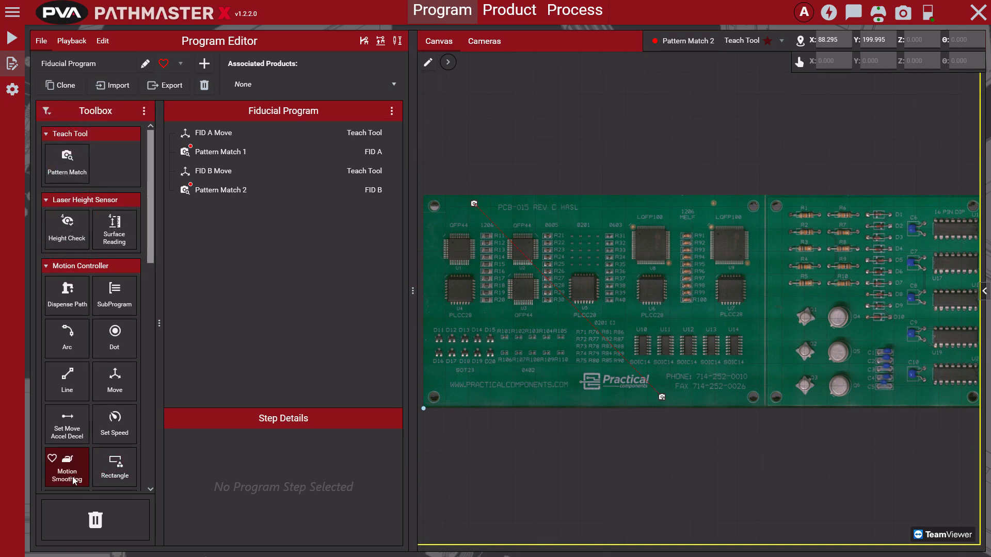
Step: Add a Motion Smoothing step at the start of the Fiducial Program, before FID A Move
left_click_drag(73, 480, 241, 135)
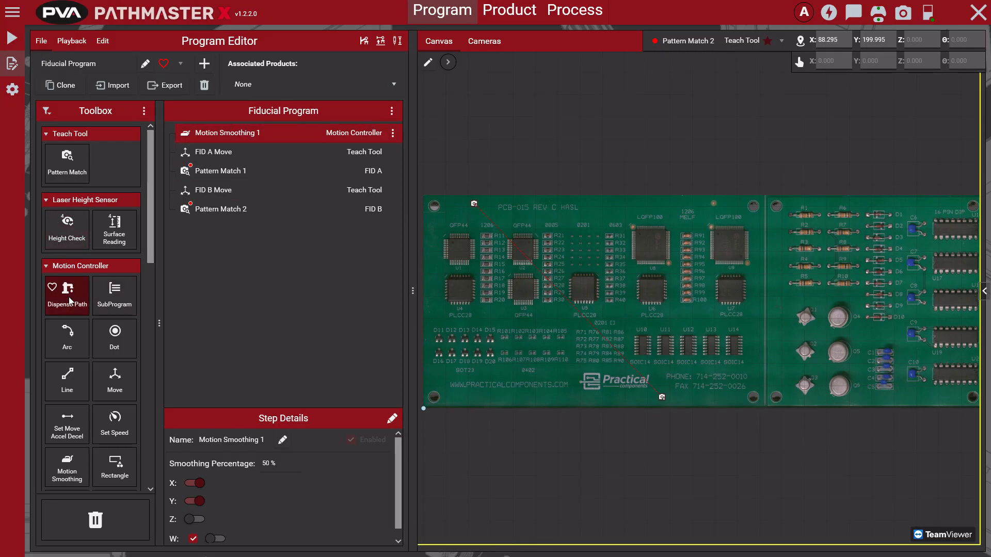
left_click_drag(86, 302, 190, 269)
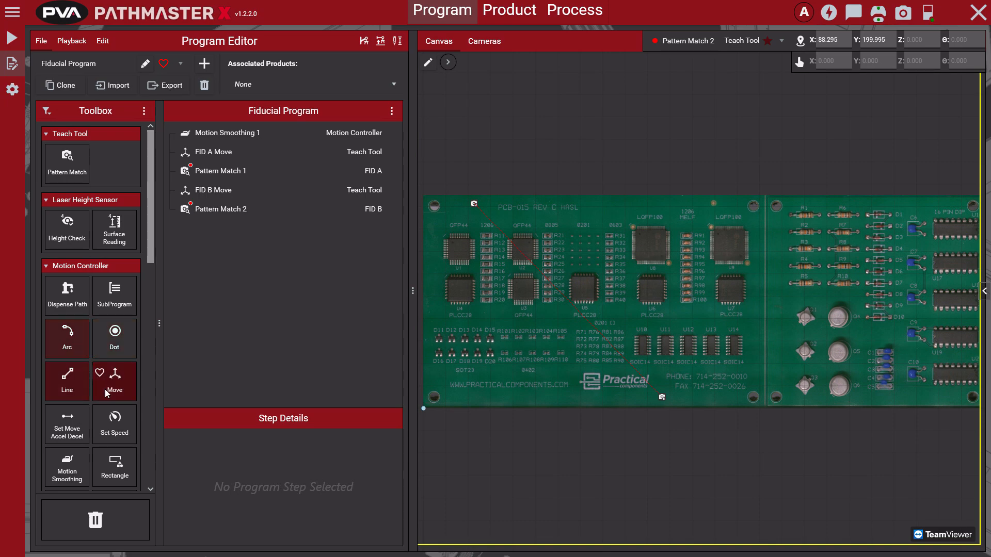
Step: Add a Move step after Pattern Match 2 in the Fiducial Program and review its settings
left_click_drag(108, 391, 208, 244)
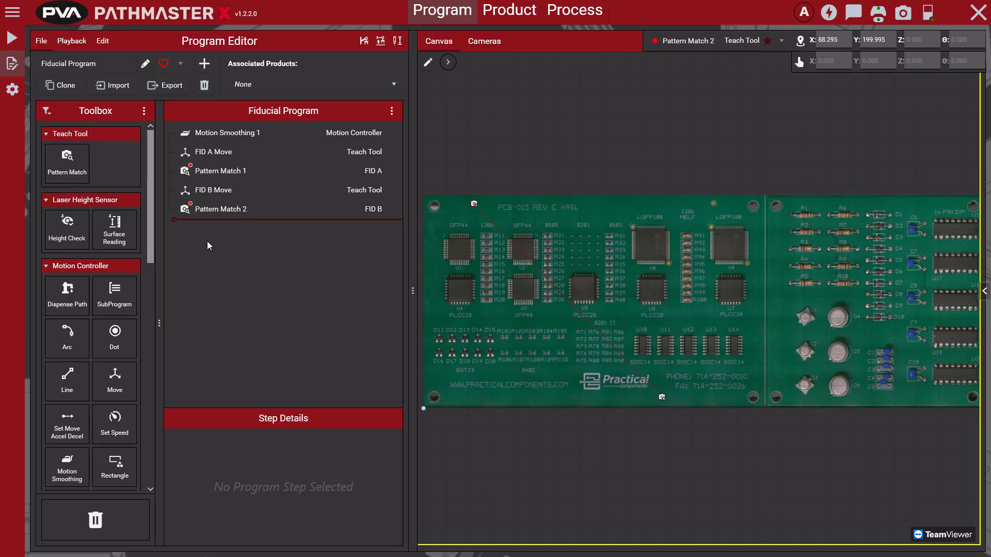
left_click_drag(207, 244, 207, 244)
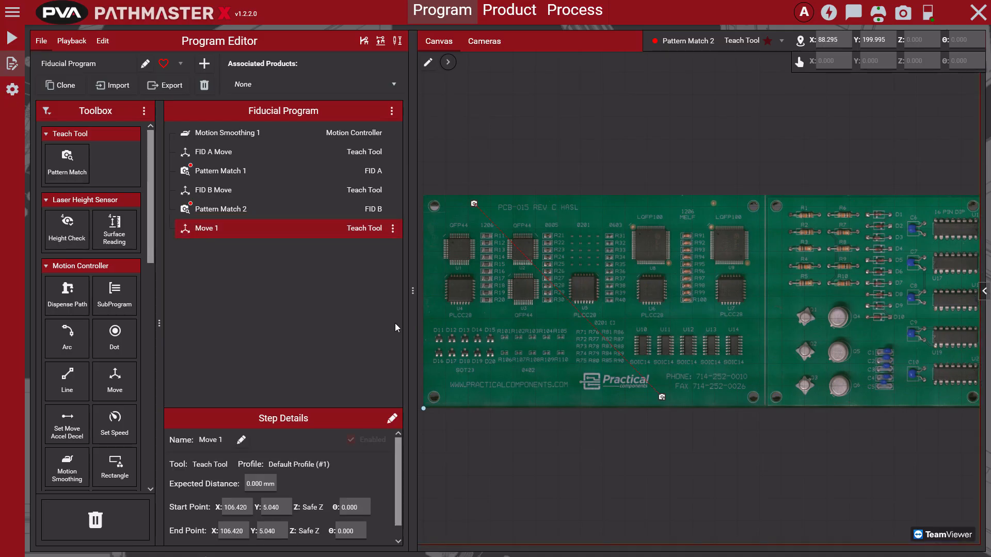
double_click(339, 228)
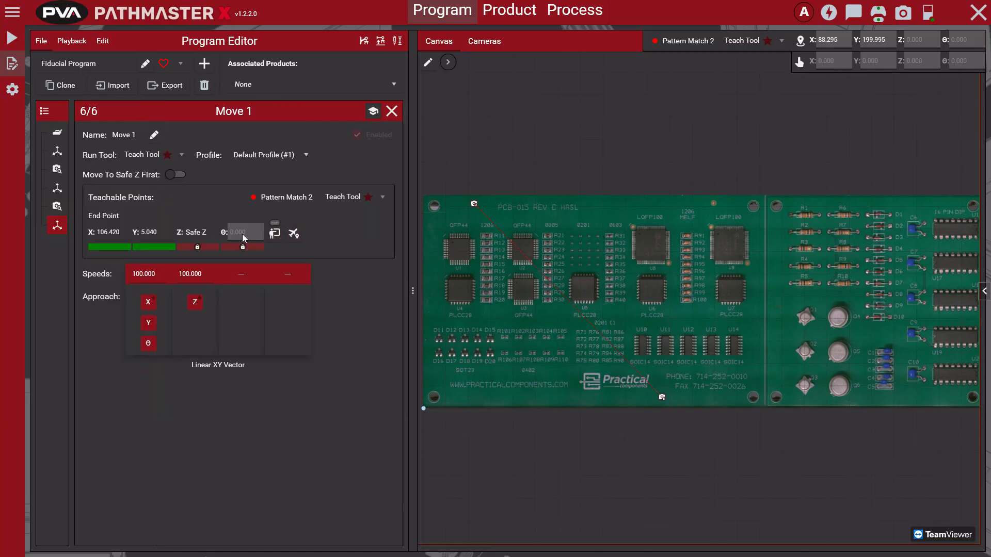
left_click(392, 111)
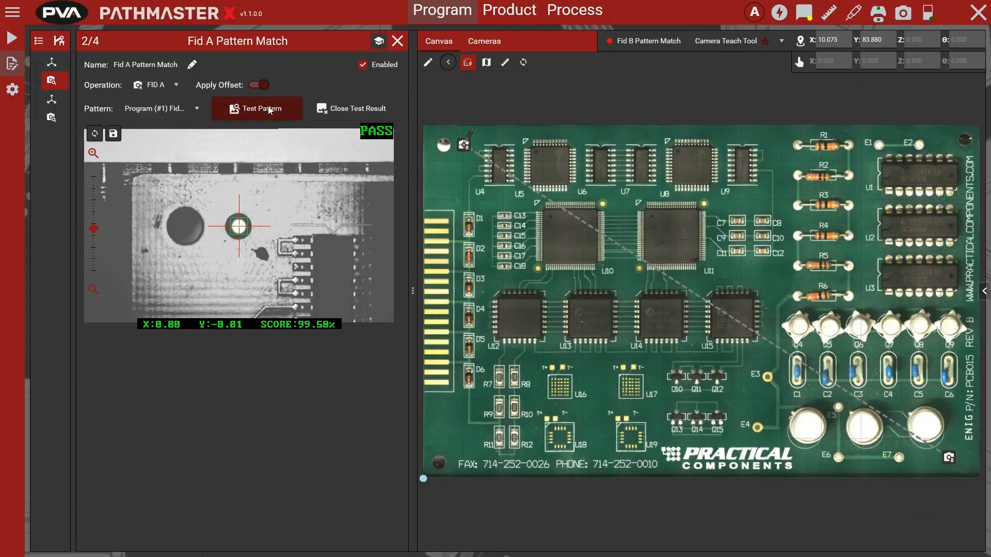
Step: Test the Fid A pattern match again and reteach the Move To Fid A end point at X 10.075, Y 83.875
right_click(314, 228)
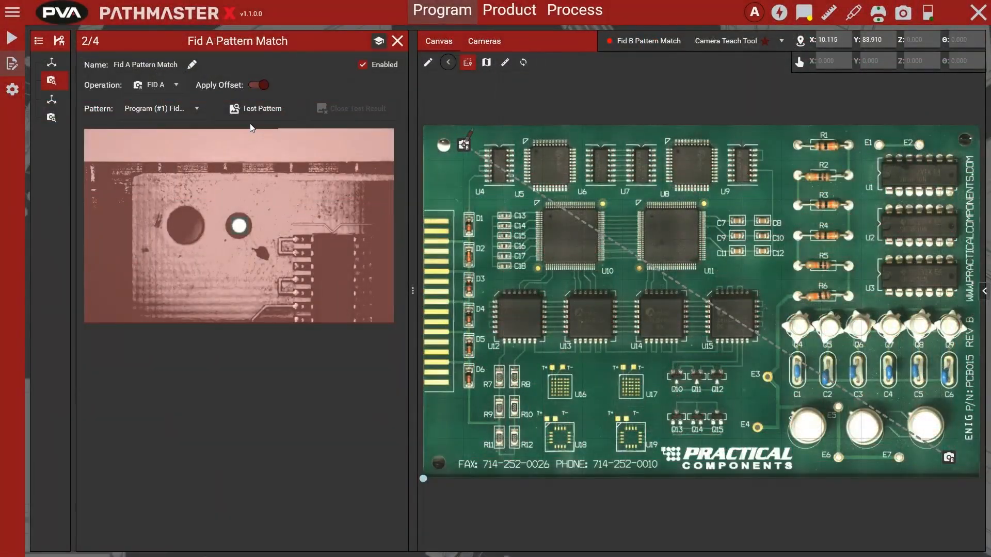
left_click(256, 109)
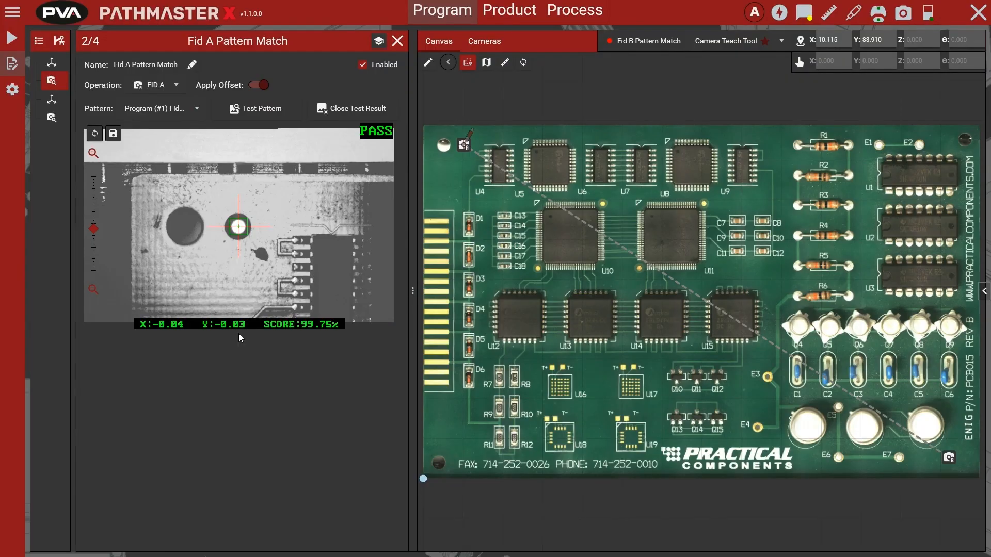
right_click(292, 216)
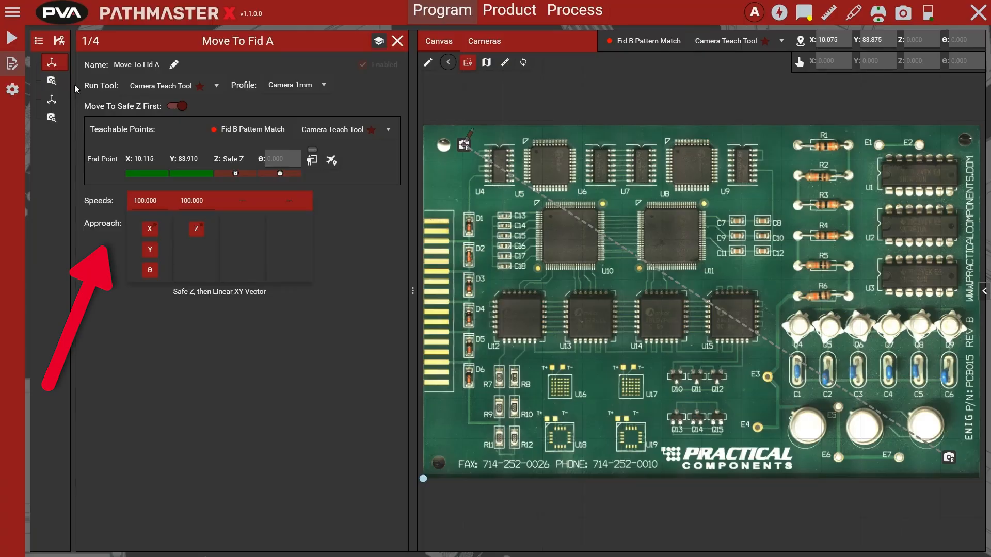
left_click(312, 162)
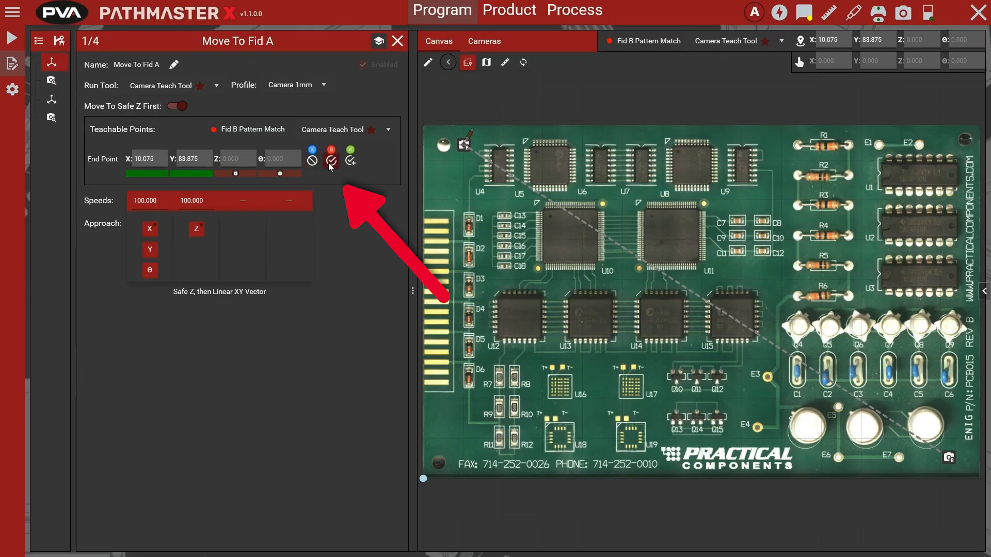
left_click(330, 163)
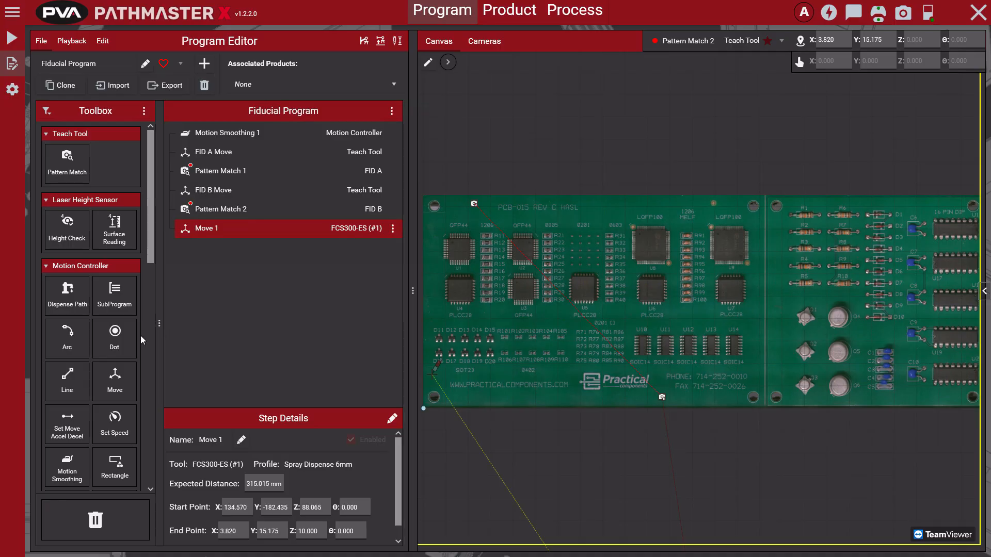
Step: Add a Dispense Path after Move 1 and review its settings and profile choices
left_click_drag(67, 291, 232, 271)
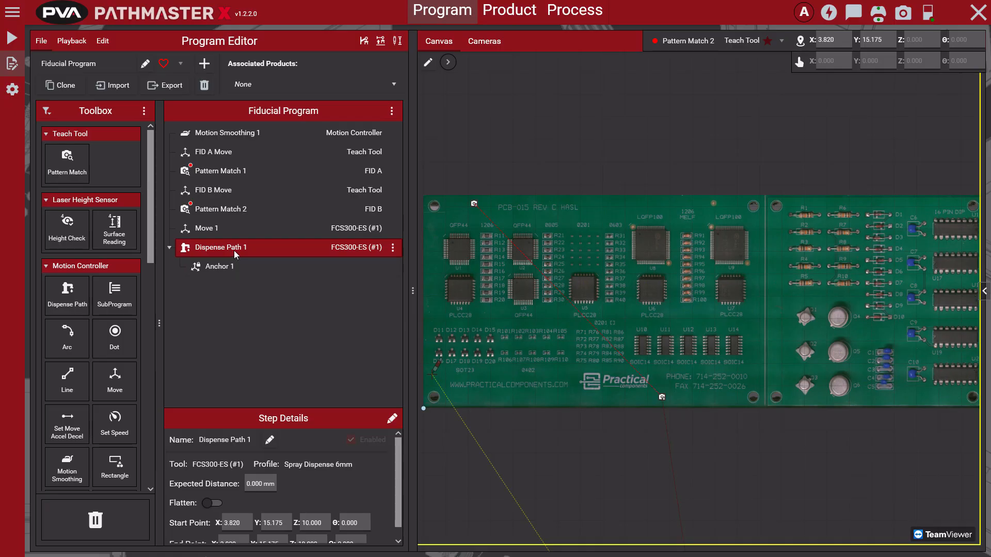
double_click(233, 249)
left_click(278, 161)
left_click(278, 161)
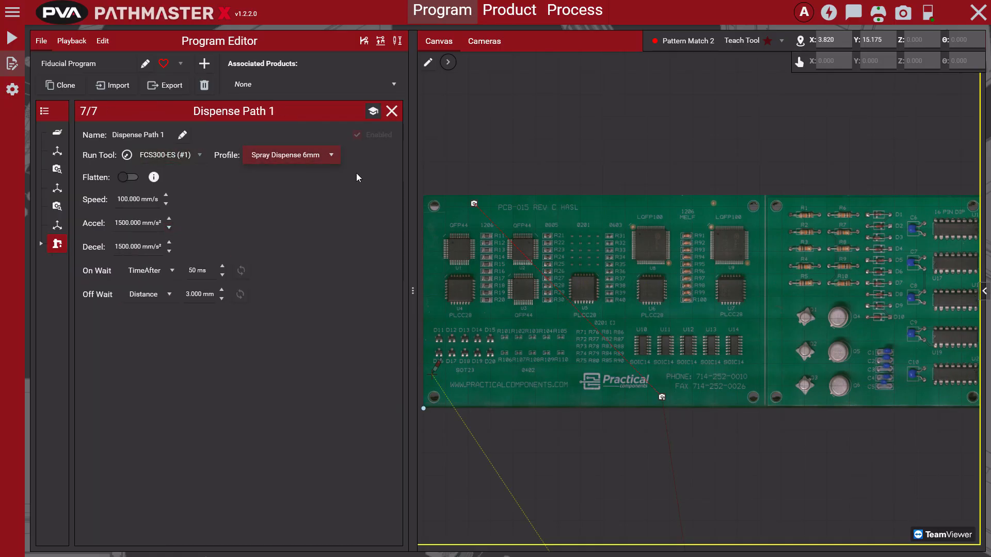
left_click(392, 111)
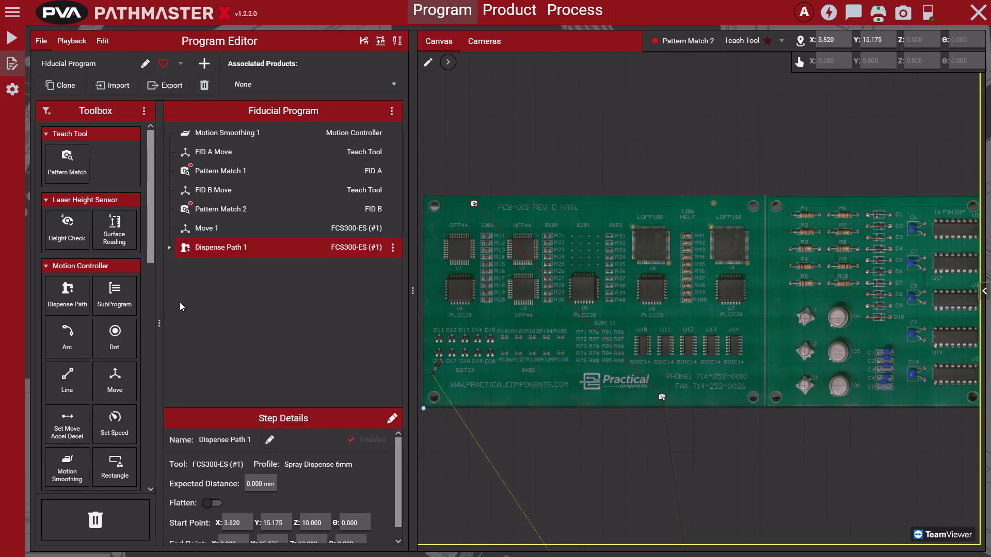
Step: Add an Area inside Dispense Path 1 after Anchor 1 and stretch it over the left board to about X 145.738, Y 81.645
left_click(169, 250)
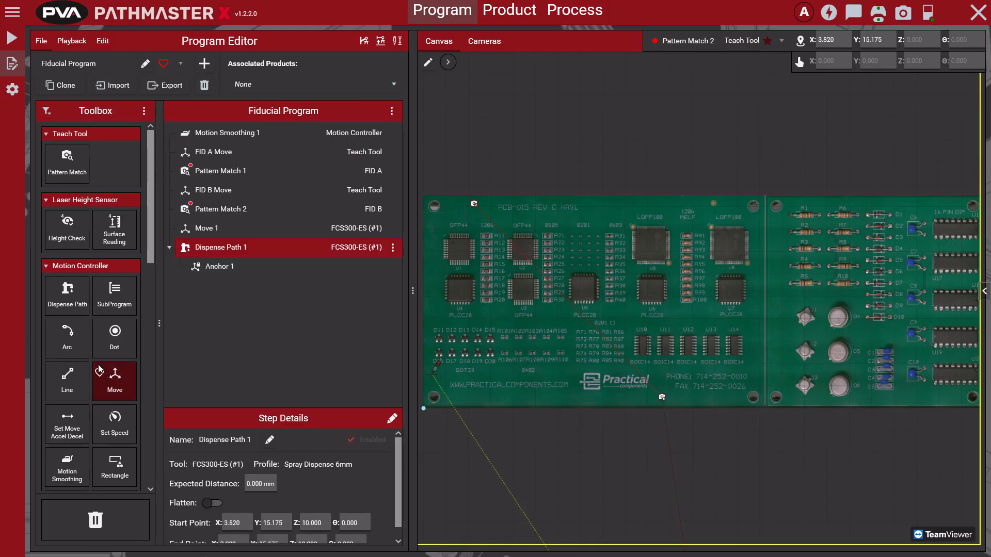
left_click_drag(67, 471, 285, 270)
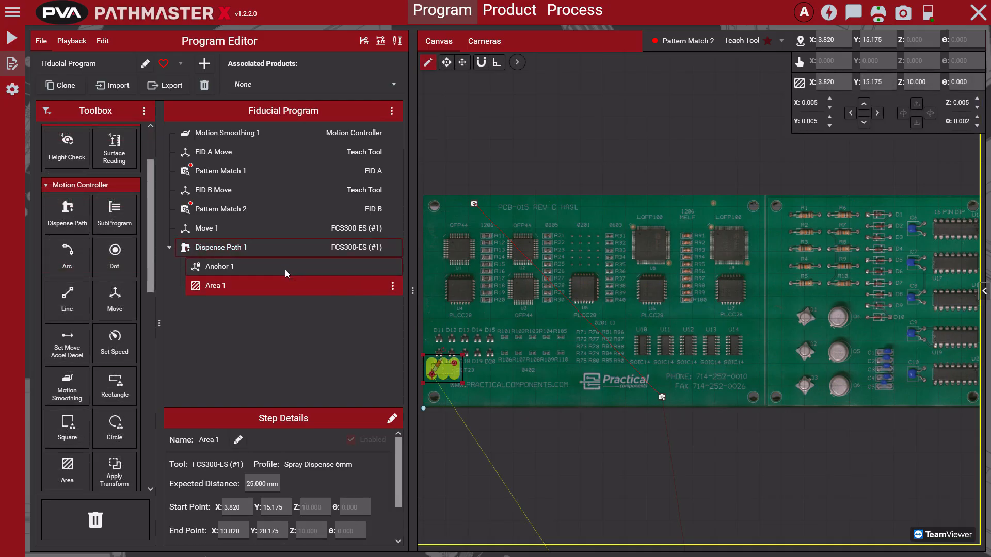
left_click_drag(454, 362, 759, 217)
Step: Open Area 1's settings, switch its area shape to Circle and return it to Rectangle
double_click(271, 282)
left_click(178, 178)
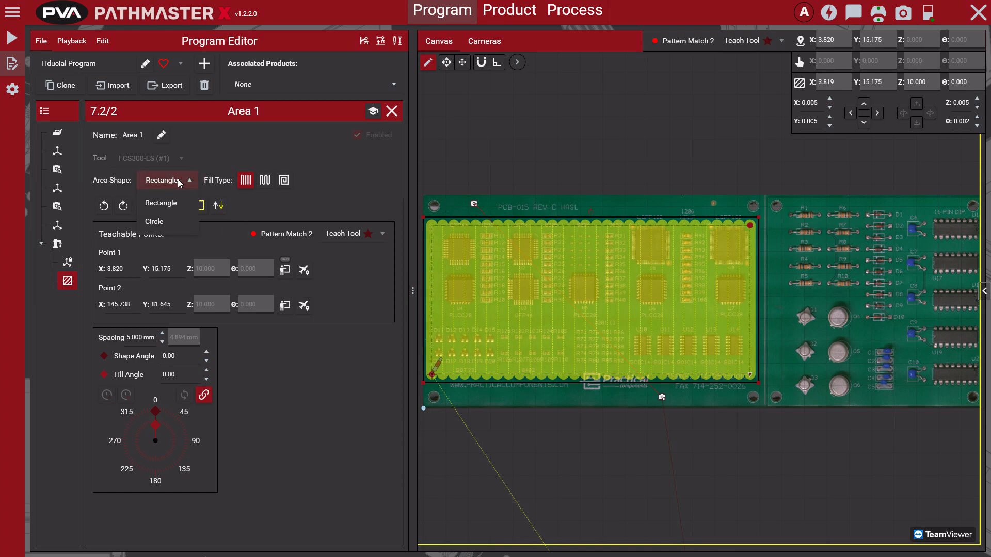
left_click(178, 222)
left_click(177, 184)
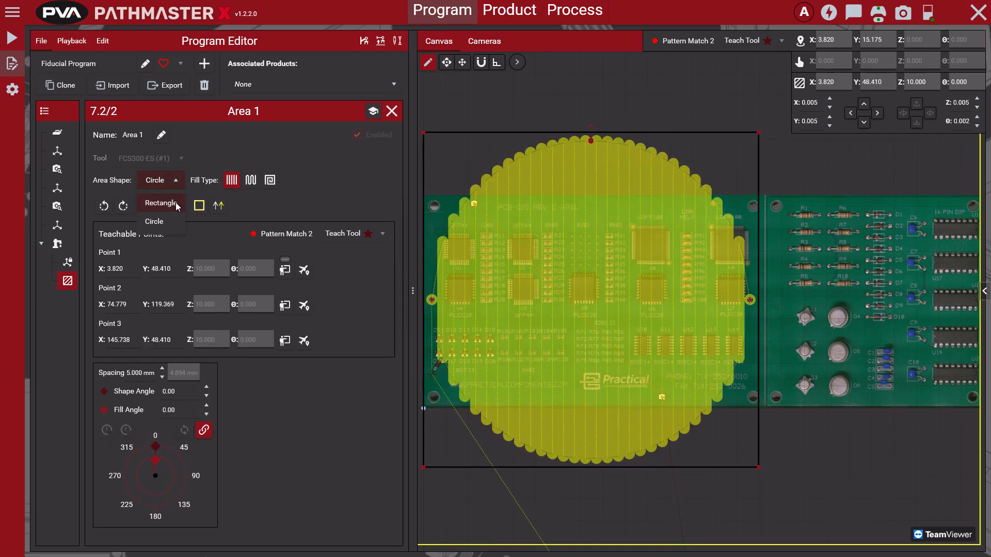
left_click(176, 202)
Step: Try the serpentine fill on Area 1, switch it to the spiral fill type, and set the spacing to 10 mm
left_click(264, 181)
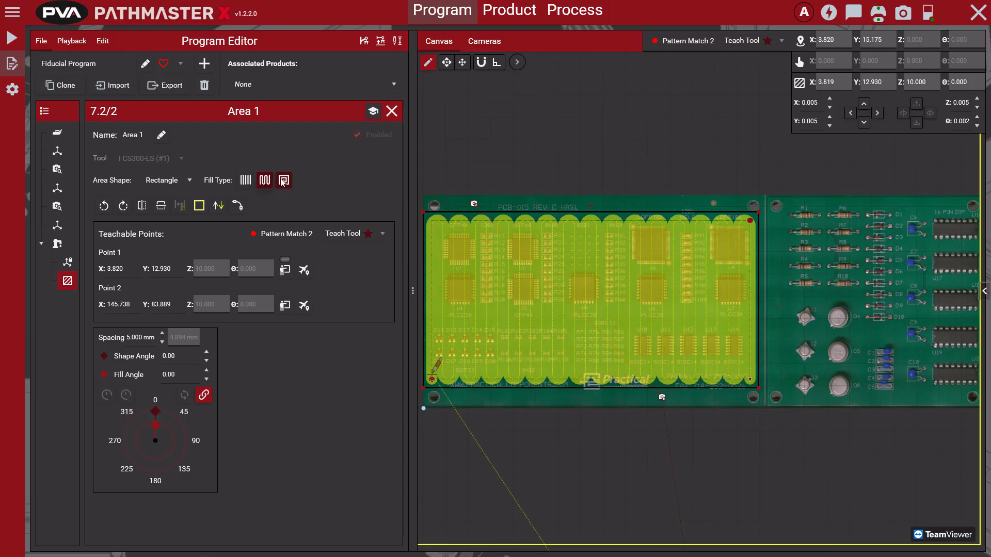
left_click(283, 181)
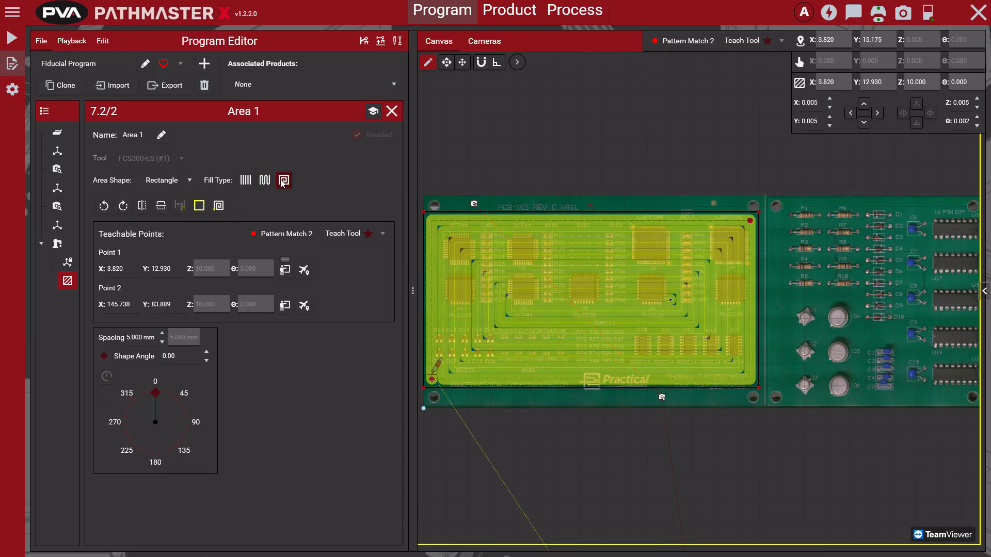
left_click(139, 339)
type("10")
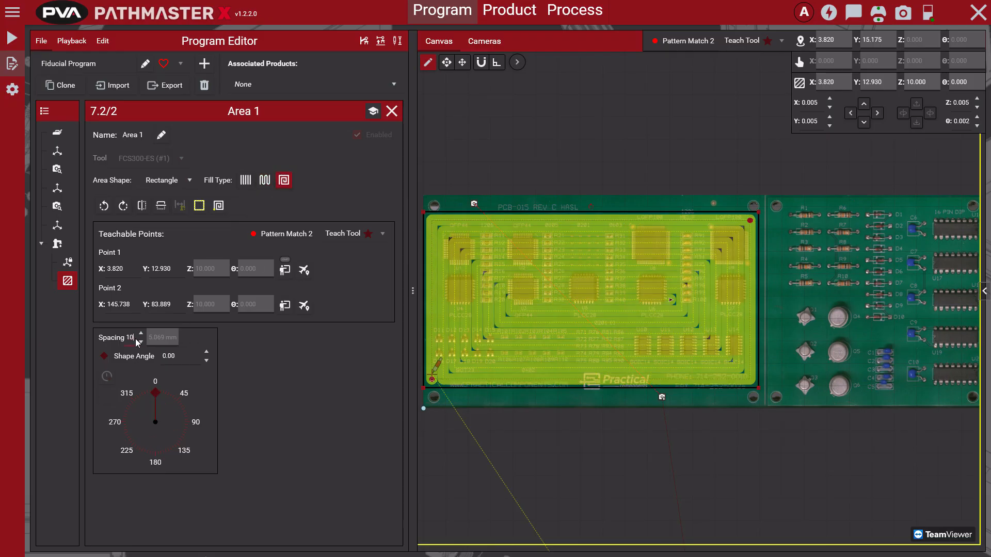
left_click(307, 377)
Step: Set Area 1's fill spacing to 2 mm
left_click(138, 340)
type("2")
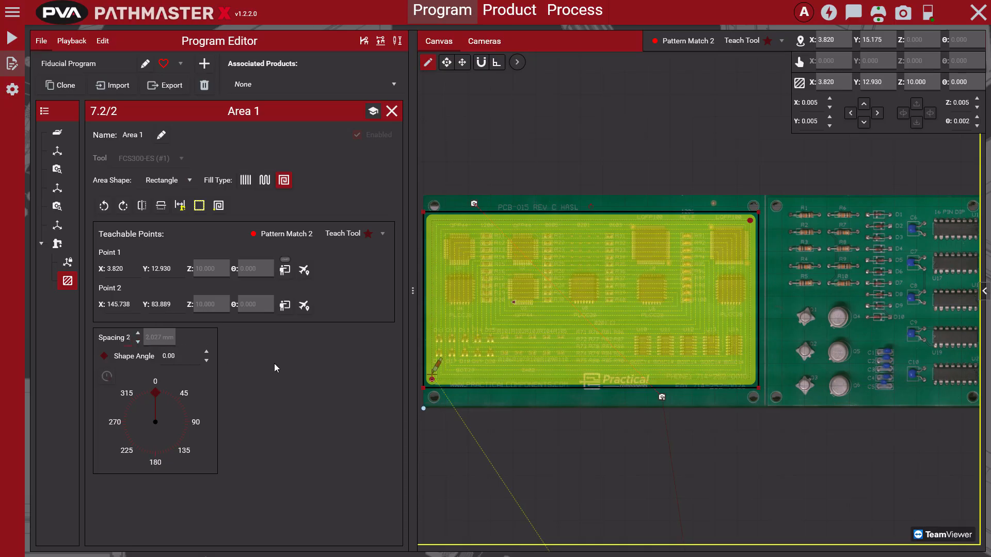
left_click(277, 367)
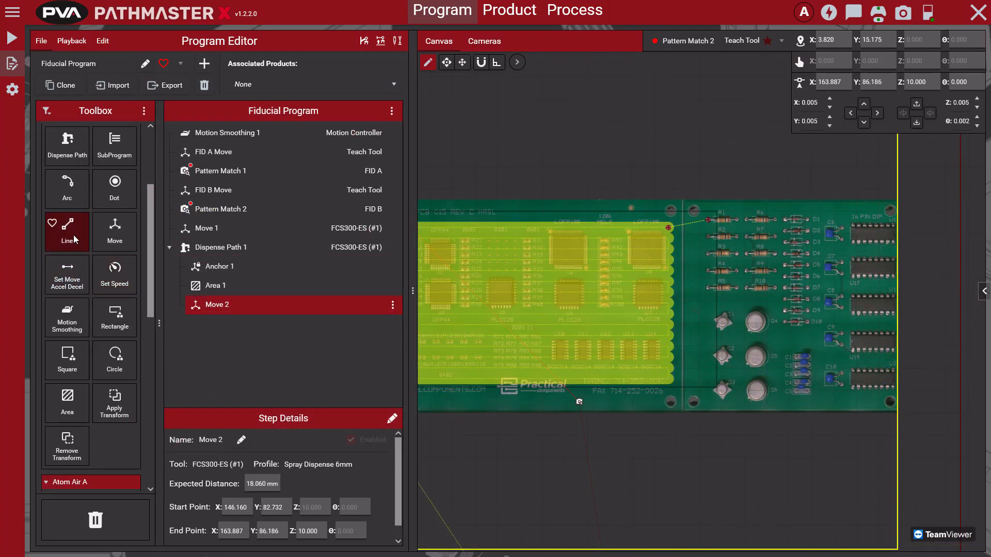
Step: Add a Line about 31 mm long across resistors R1 and R6, and extend a second line down the diode column starting at D1
left_click_drag(74, 234, 778, 221)
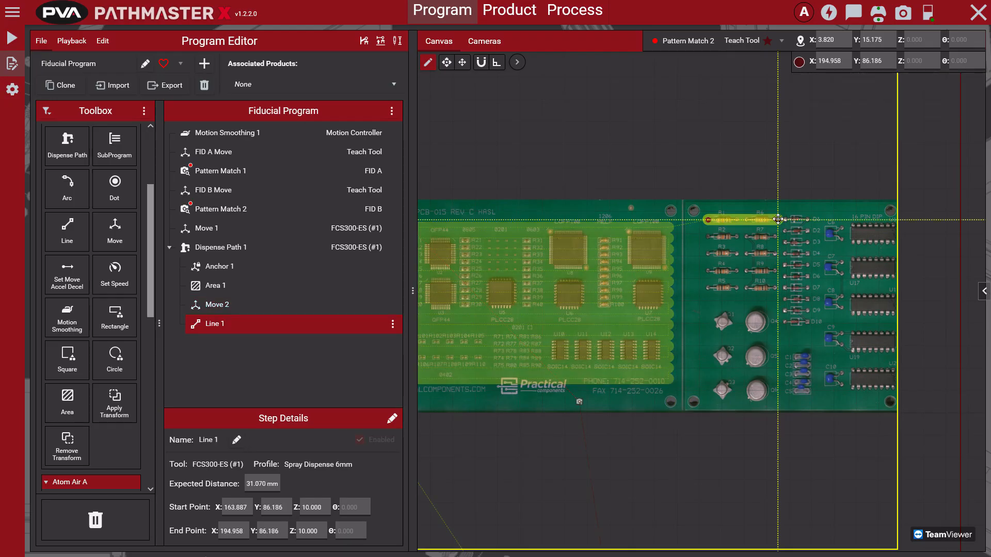
left_click_drag(778, 220, 777, 220)
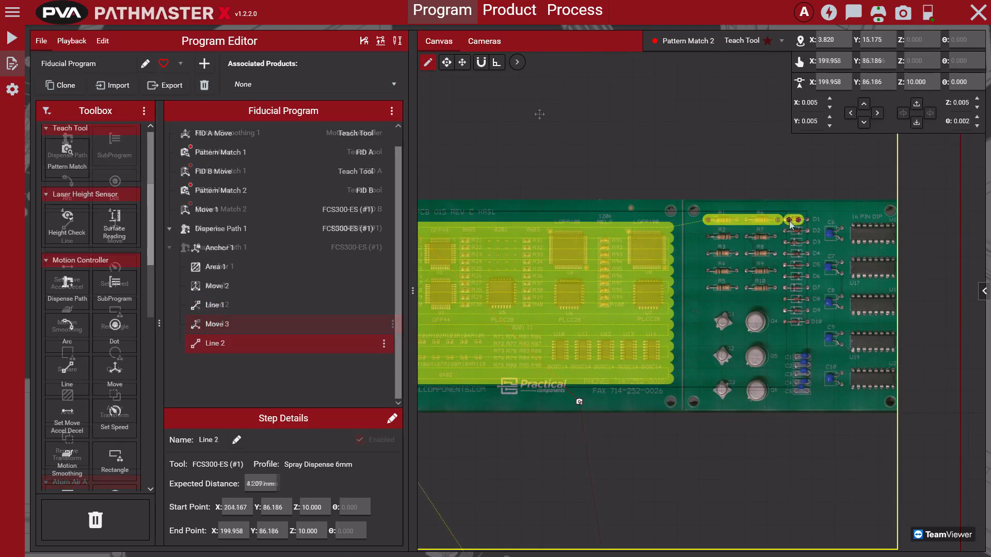
left_click_drag(793, 220, 798, 324)
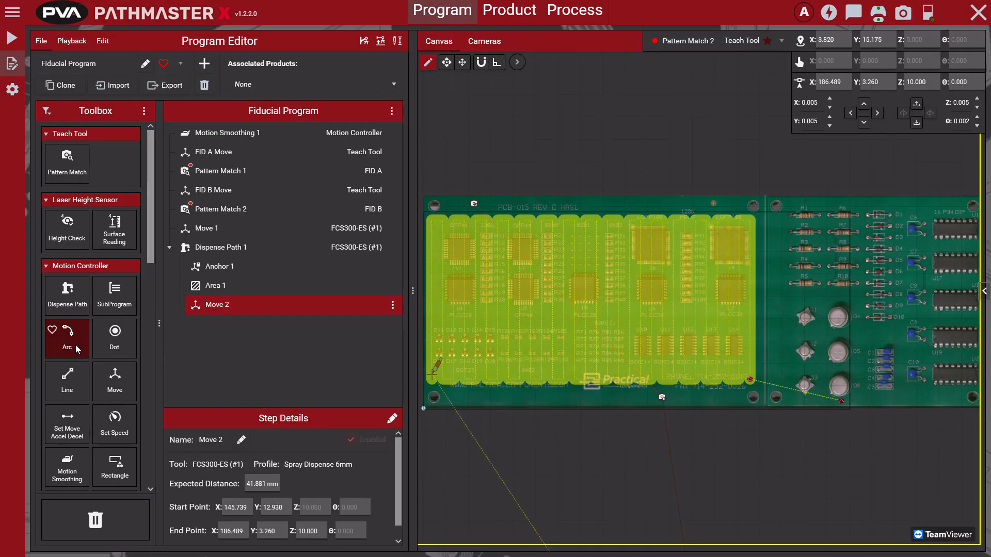
Step: Add an Arc about 23 mm long after Move 2, curving around the lowest round component from about X 185.337, Y 2.109
left_click_drag(76, 350, 259, 315)
mouse_move(843, 398)
left_mouse_down()
mouse_move(844, 376)
mouse_move(850, 397)
mouse_move(857, 388)
mouse_move(842, 370)
mouse_move(857, 386)
mouse_move(839, 405)
left_mouse_up()
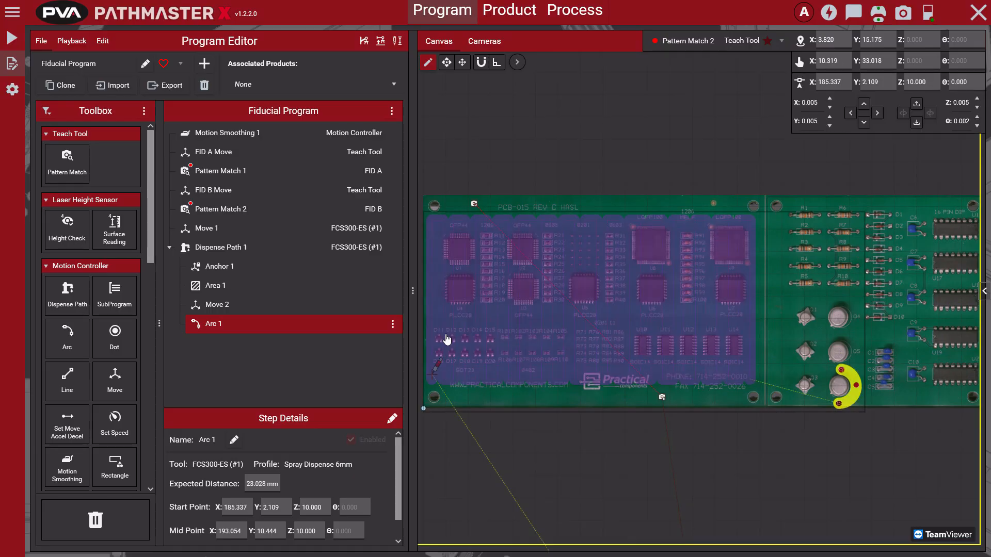
Step: Try turning Arc 1 into a full circle, and revert it to an arc
double_click(355, 321)
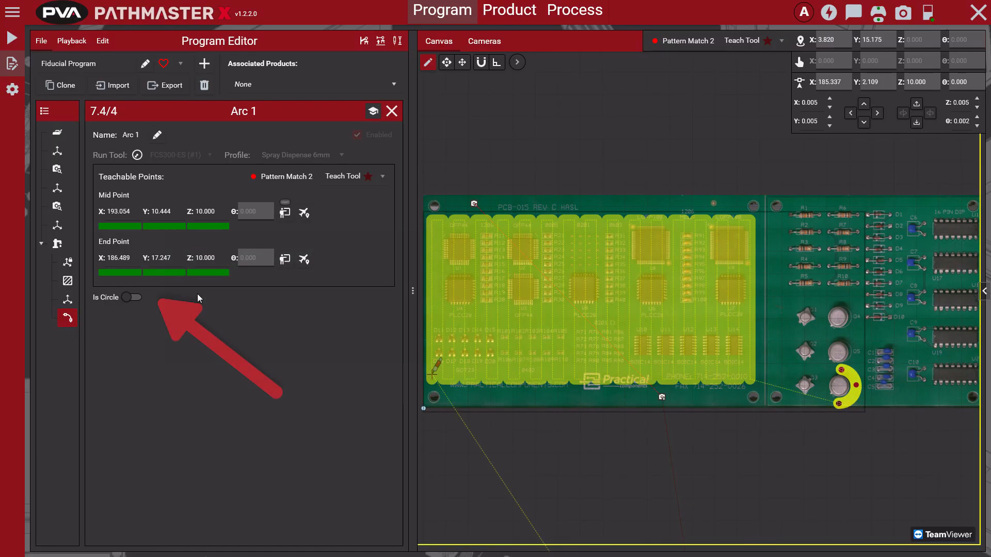
left_click(128, 300)
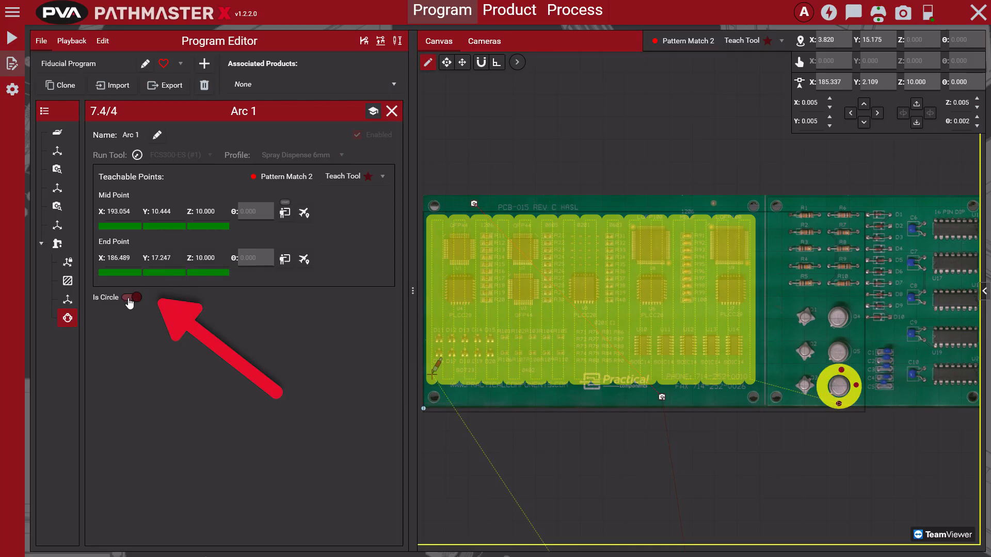
left_click(129, 301)
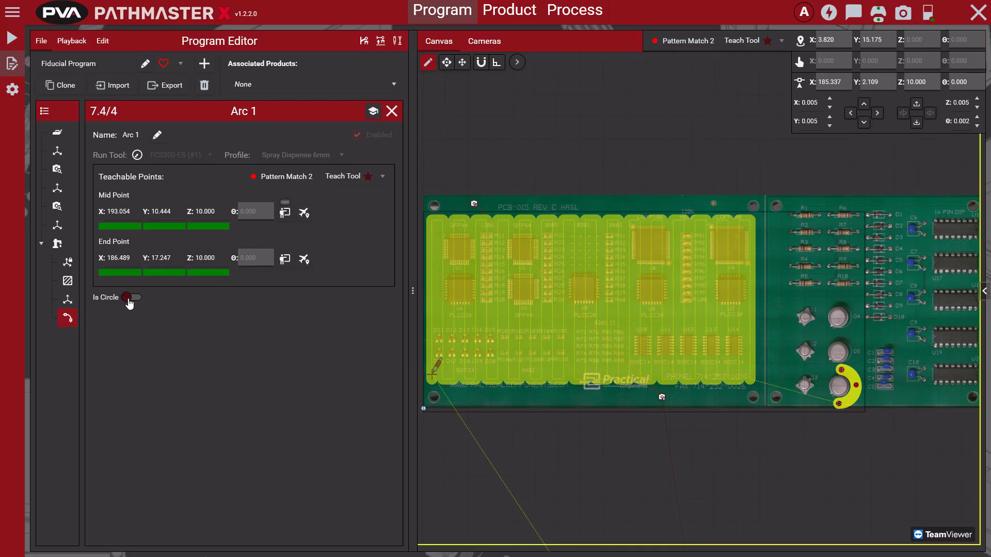
Step: Add a Dot after Move 3 at X 170.833, Y 41.060 on the uppermost star-shaped component, and open its settings
left_click_drag(114, 338, 238, 303)
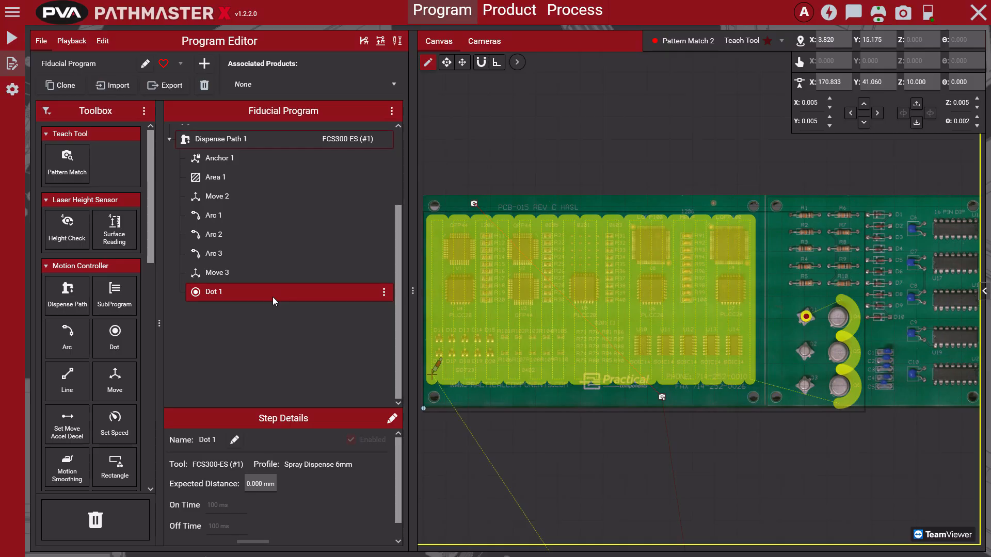
double_click(271, 299)
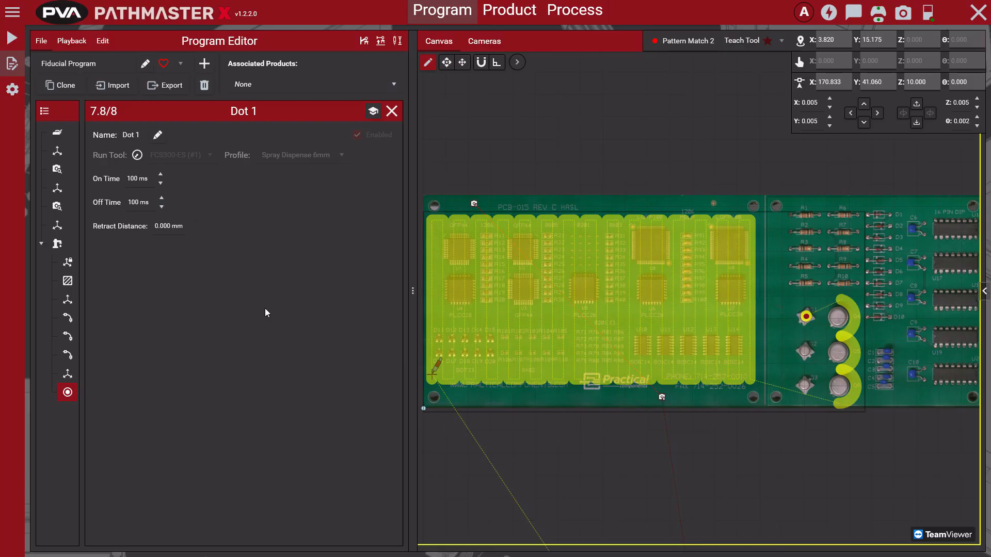
Step: Show the step details of Motion Smoothing 1
left_click(286, 134)
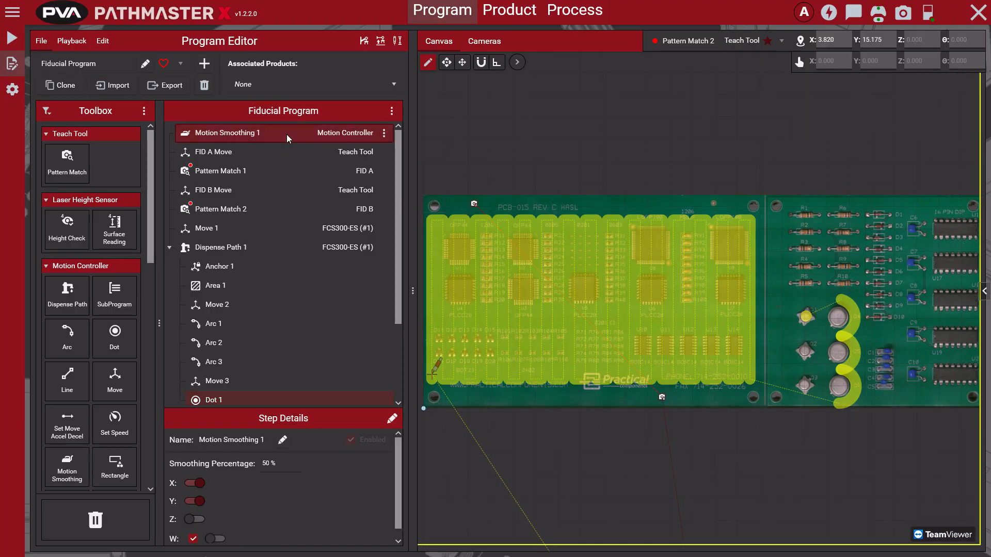
left_click(286, 134)
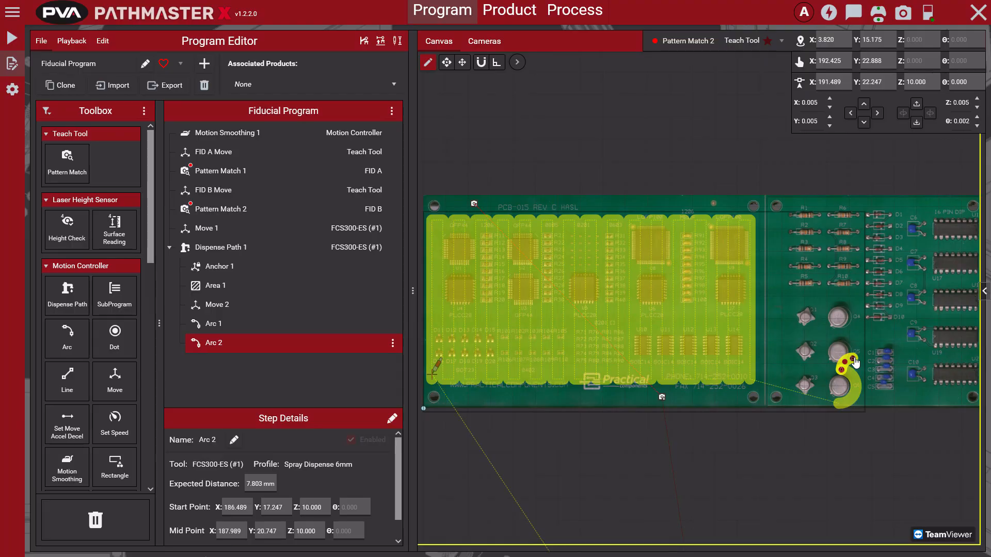
Step: Extend Arc 2's end point slightly further around the middle round component
mouse_move(854, 363)
left_mouse_down()
mouse_move(844, 354)
mouse_move(859, 356)
left_mouse_up()
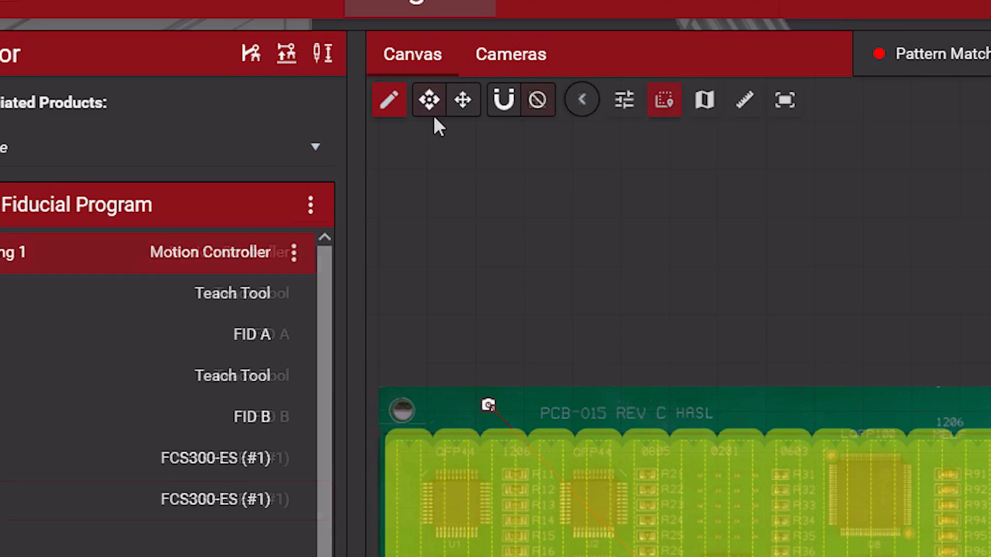
Step: Try the Perpendicular movement constraint for canvas points, and return it to Freeform
left_click(435, 101)
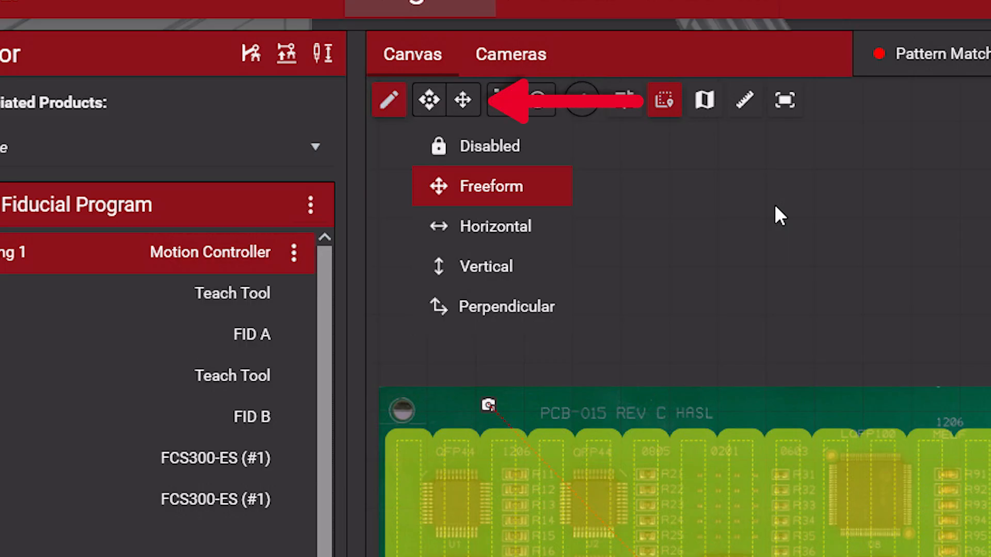
left_click(438, 95)
left_click(458, 105)
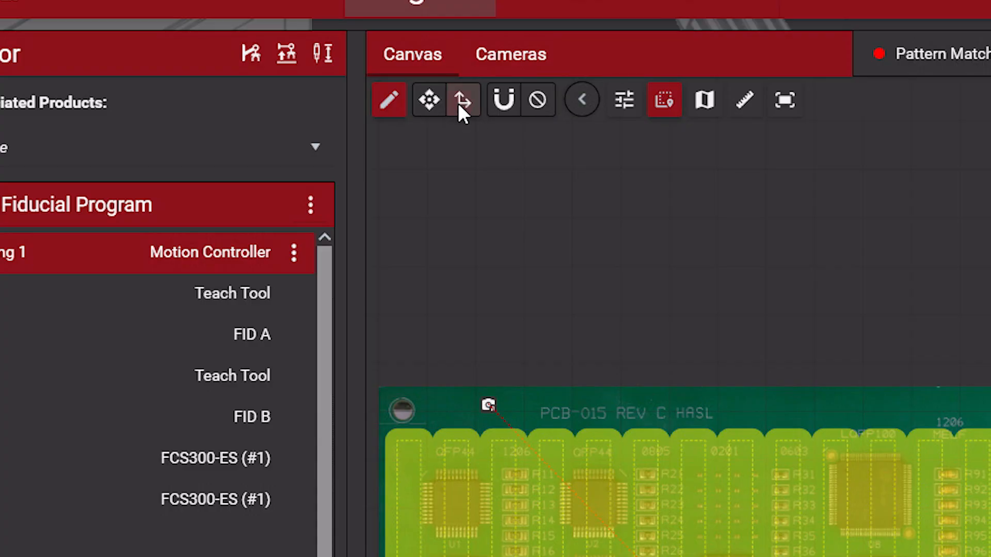
left_click(457, 103)
Step: Check the canvas snapping modes with Perpendicular active, and set snapping to Disabled
left_click(500, 98)
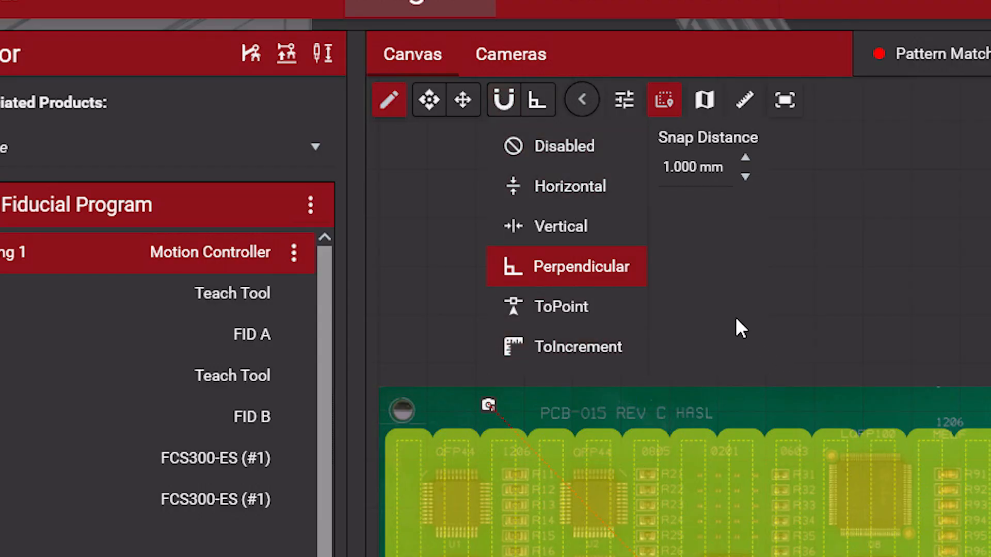
left_click(588, 145)
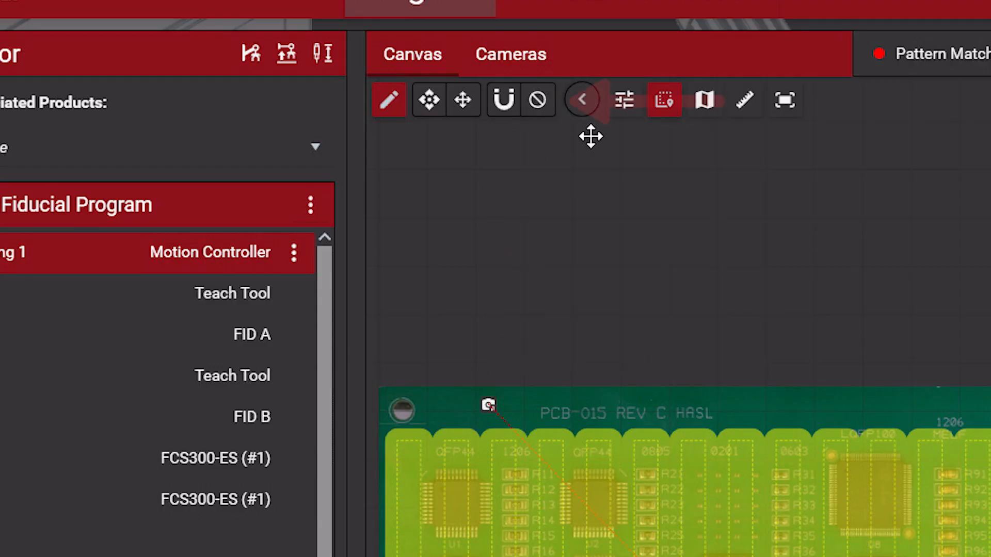
left_click(532, 107)
left_click(532, 107)
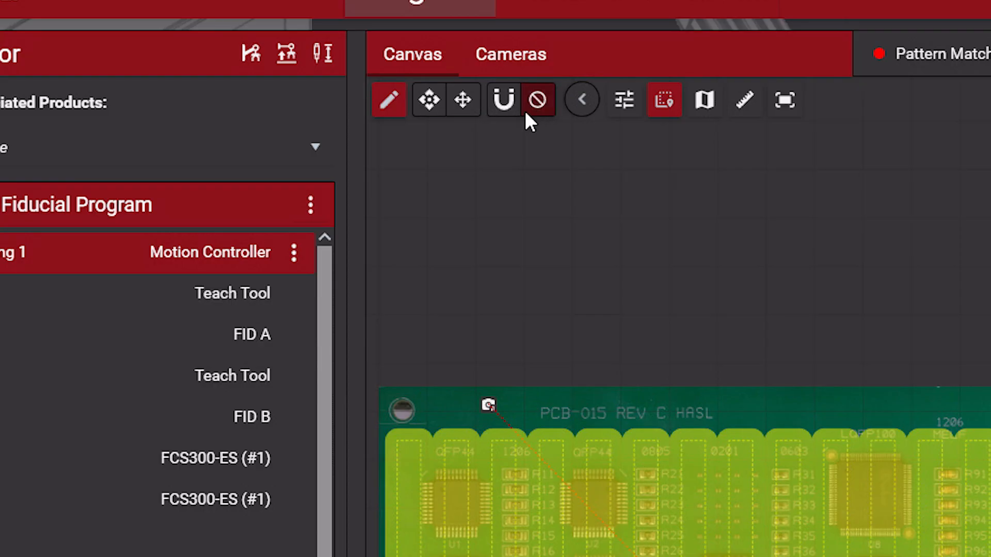
left_click(526, 111)
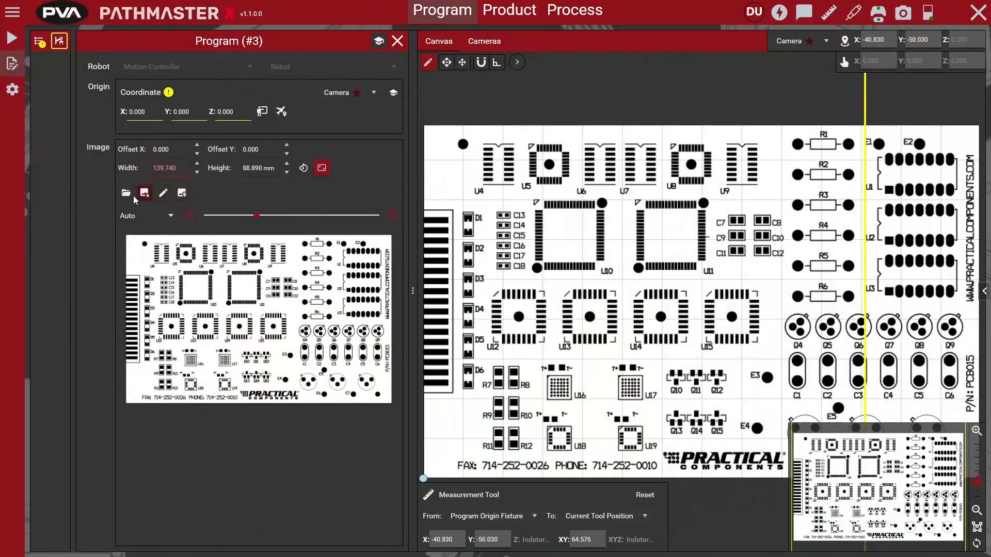
Step: Browse for a board image file for Program (#3)
left_click(126, 193)
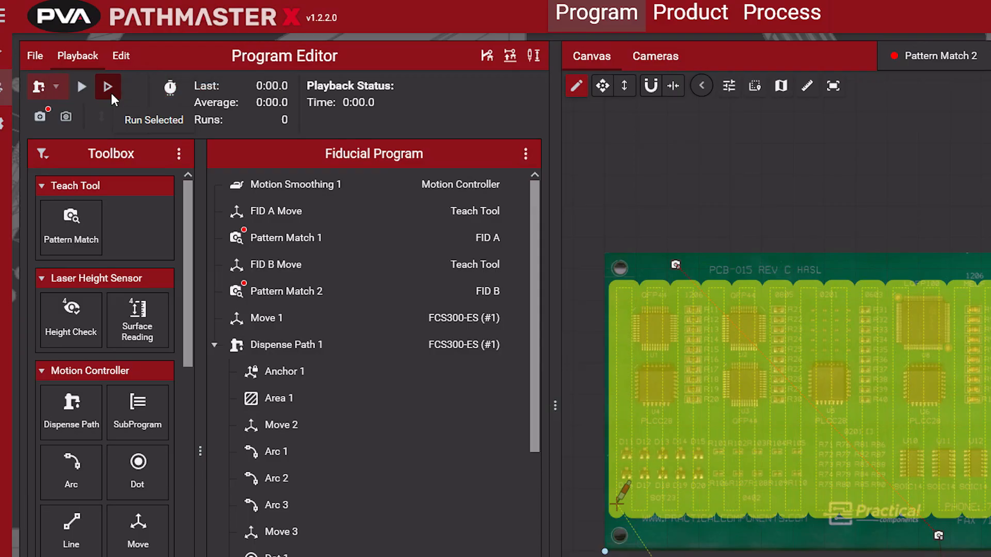
Step: Open the choice of playback run modes for Fiducial Program
left_click(55, 84)
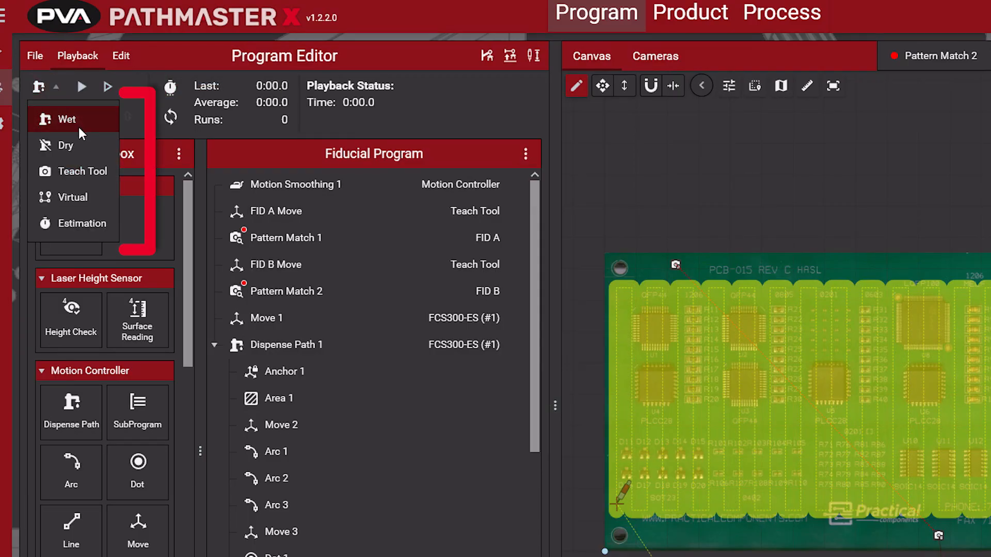